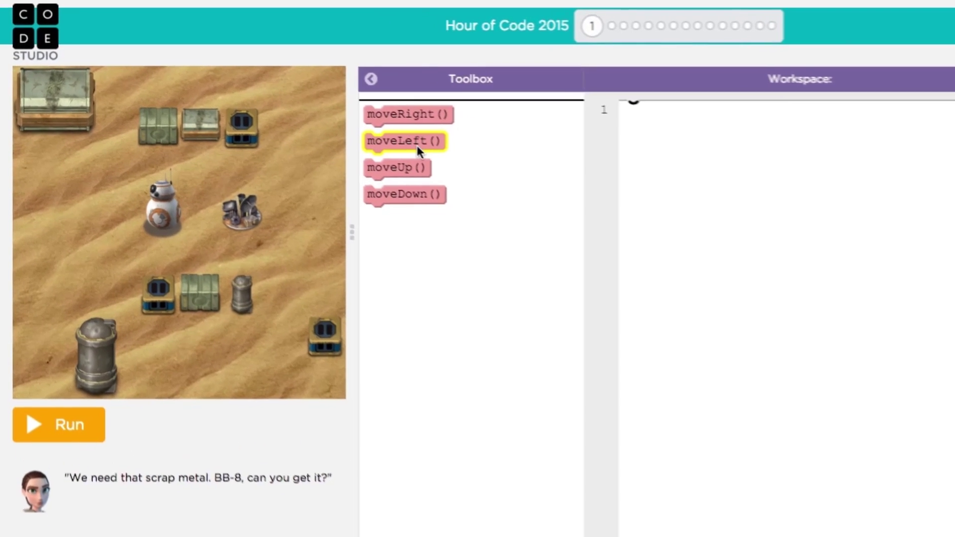
Step: Add moveLeft(), run it so BB-8 rolls left, reset BB-8, then append moveUp()
drag(414, 144, 692, 151)
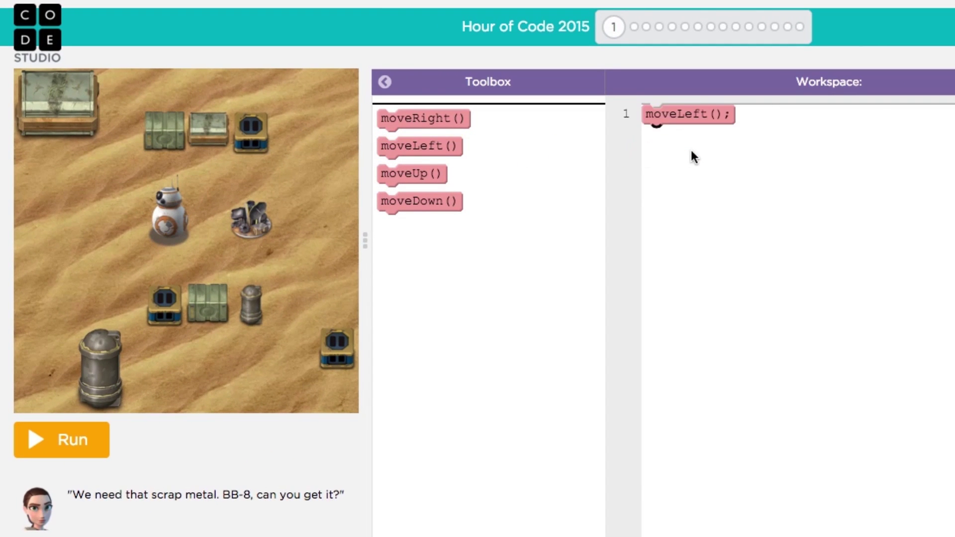
click(99, 458)
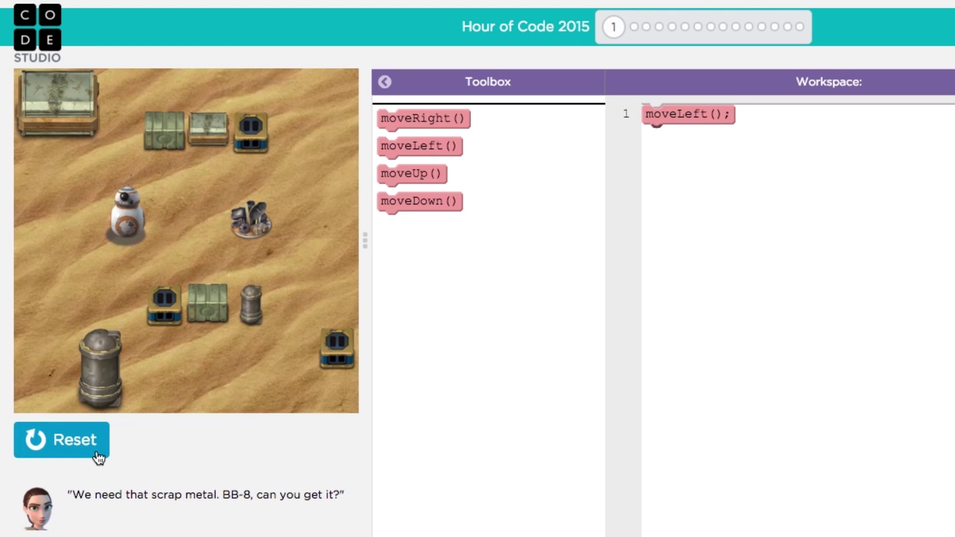
click(99, 457)
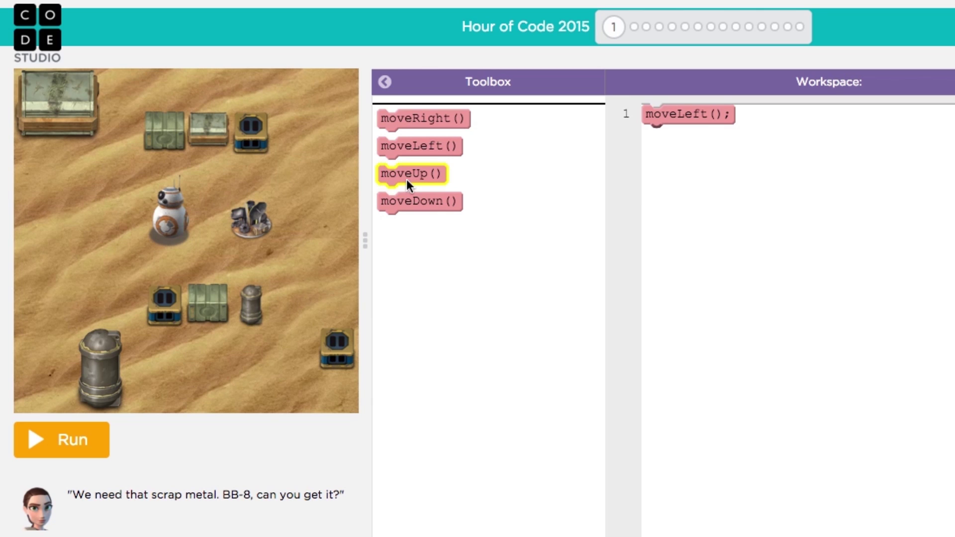
mouse_move(408, 179)
mouse_down()
mouse_move(647, 171)
mouse_move(675, 158)
mouse_up()
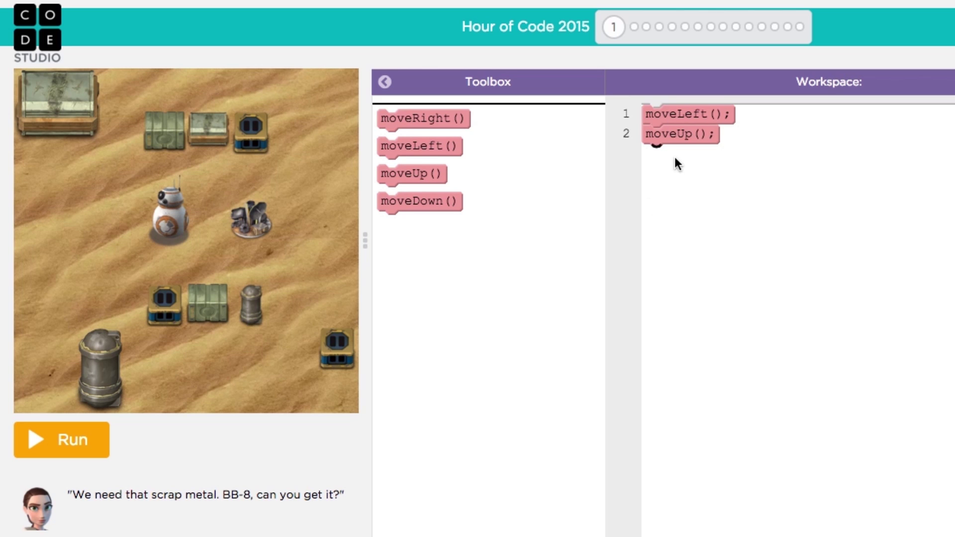
Step: Run the moveLeft()–moveUp() program, reset BB-8, and delete the moveUp() block
click(85, 441)
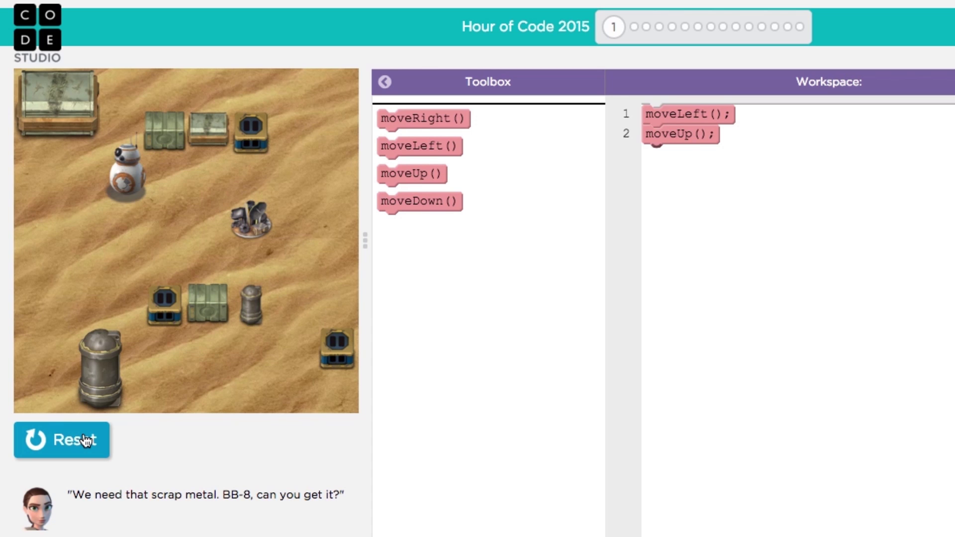
click(86, 441)
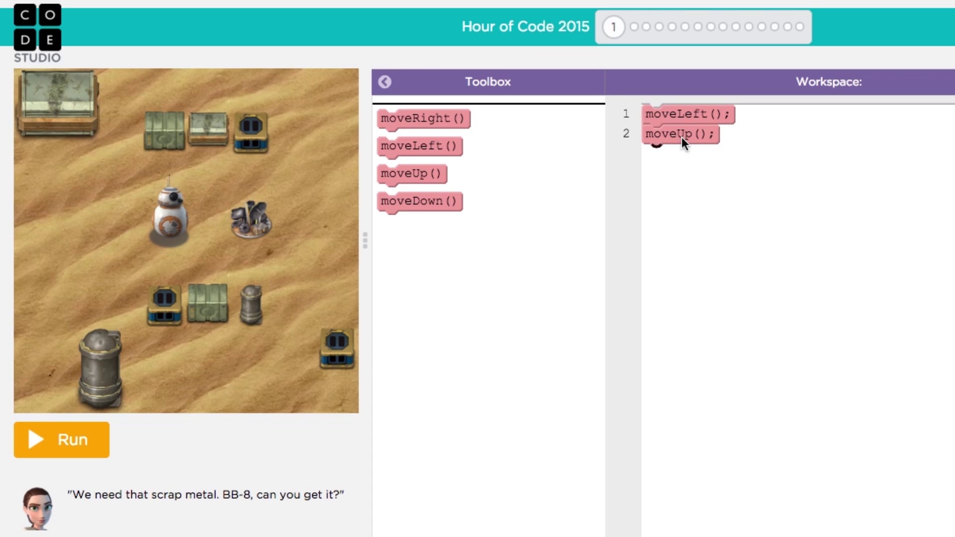
drag(682, 136, 528, 146)
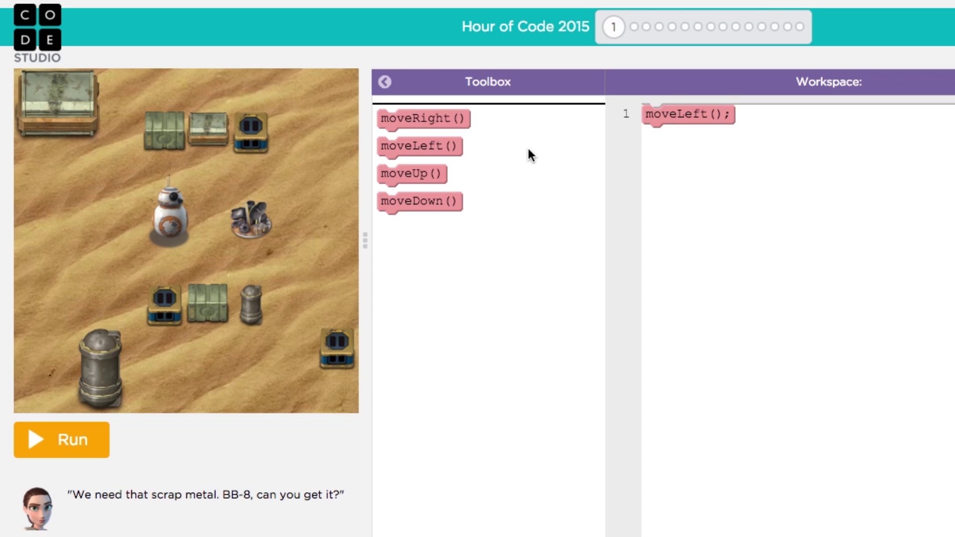
Step: Rerun the single-line moveLeft() program, then reset BB-8 to its start
click(64, 441)
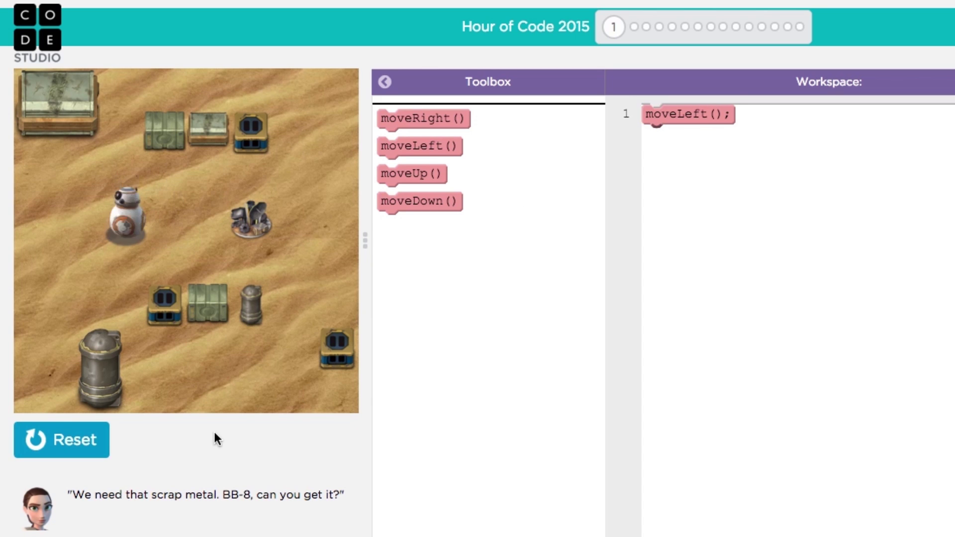
click(107, 440)
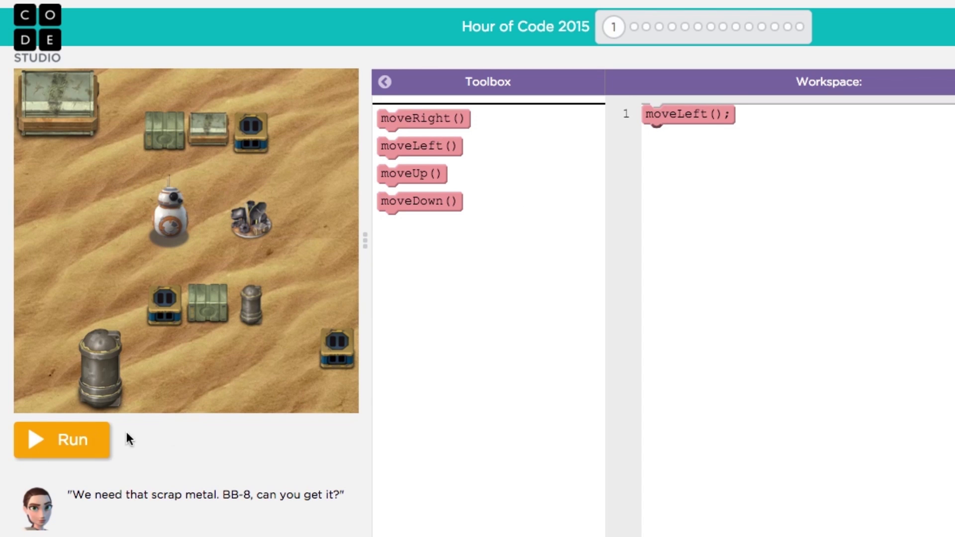